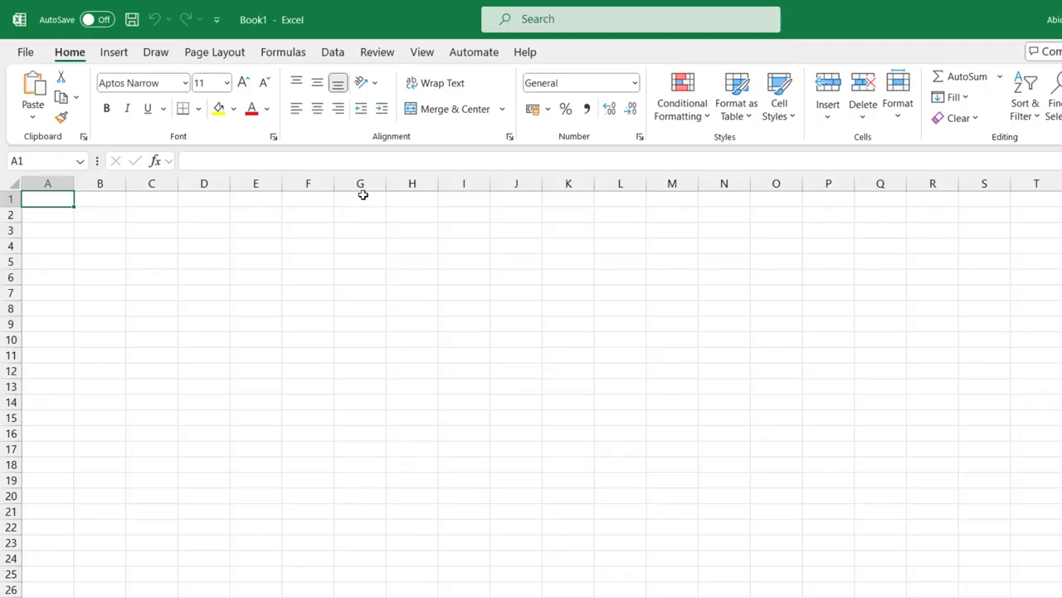
# Start an Azure Data Lake Storage Gen2 connection in Excel, then switch to the Azure portal.
pyautogui.click(332, 53)
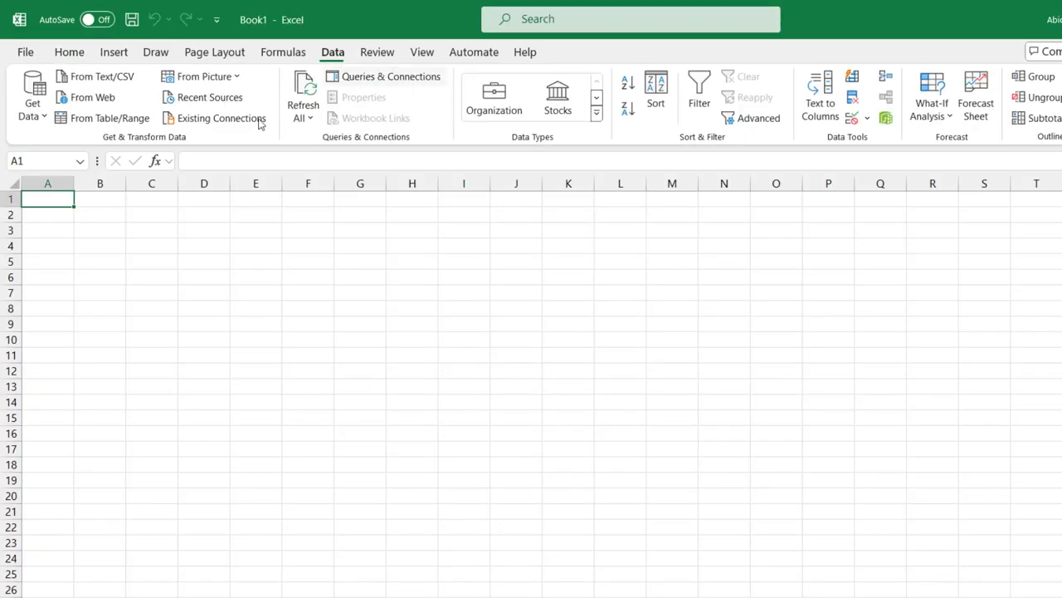
pyautogui.click(37, 119)
pyautogui.moveTo(83, 218)
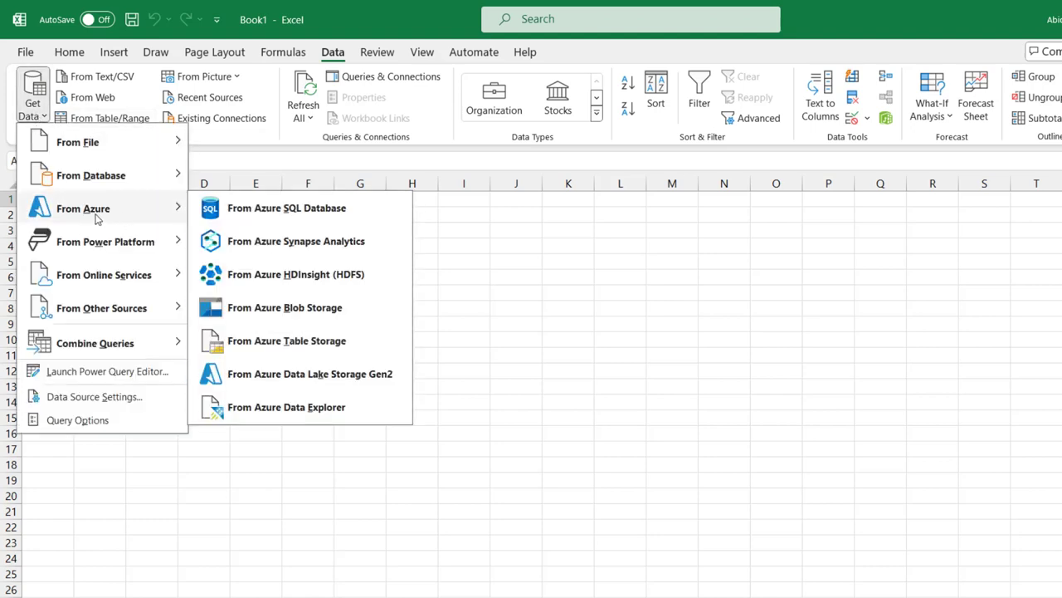
pyautogui.click(318, 375)
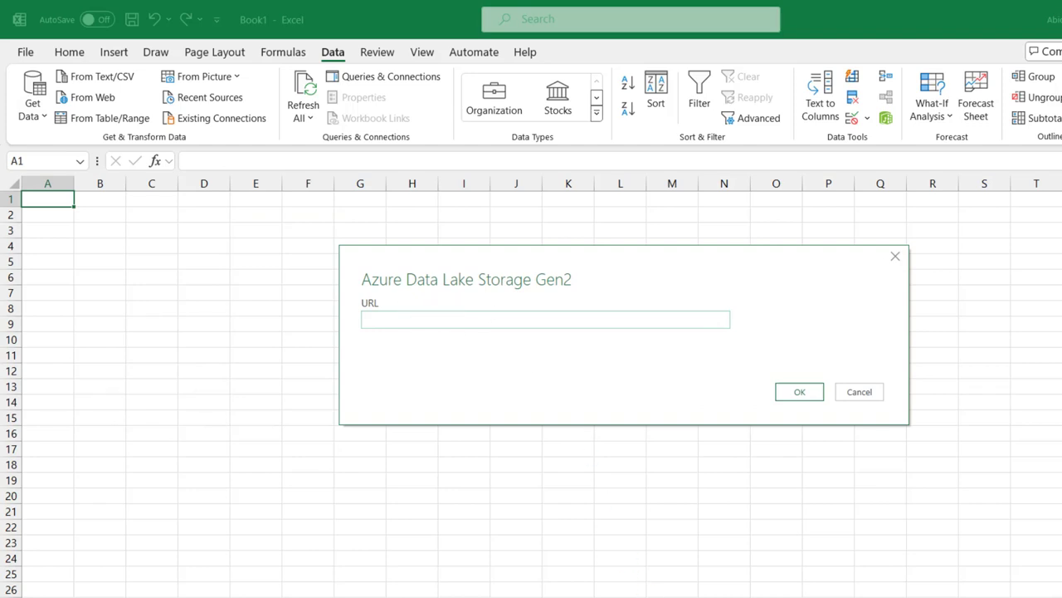
pyautogui.click(643, 593)
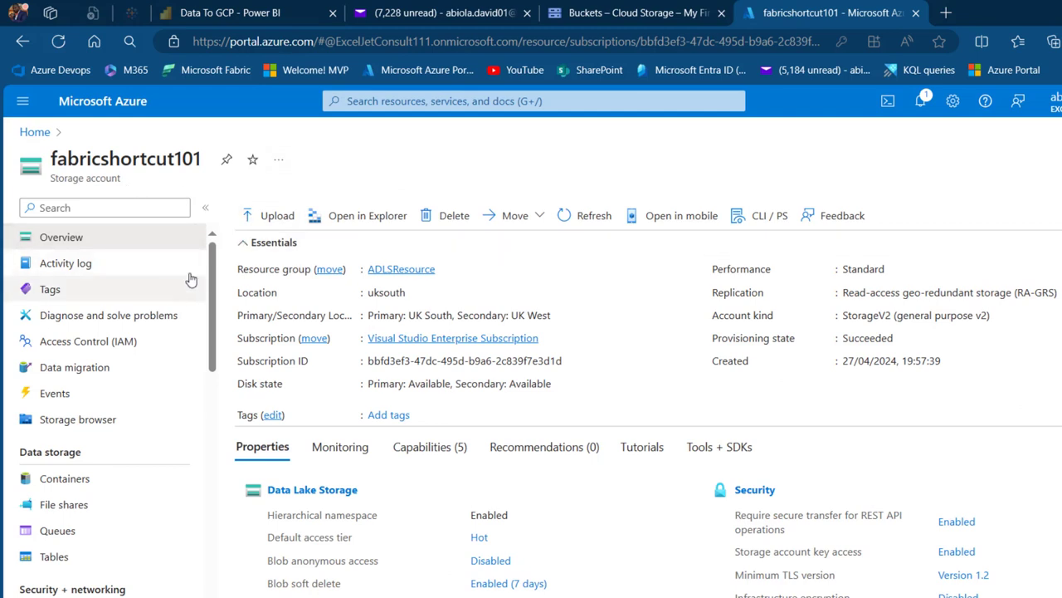
# Open the fabricshortcut101 Endpoints page and scroll to the Data Lake Storage primary endpoint.
pyautogui.scroll(-7, 220, 307)
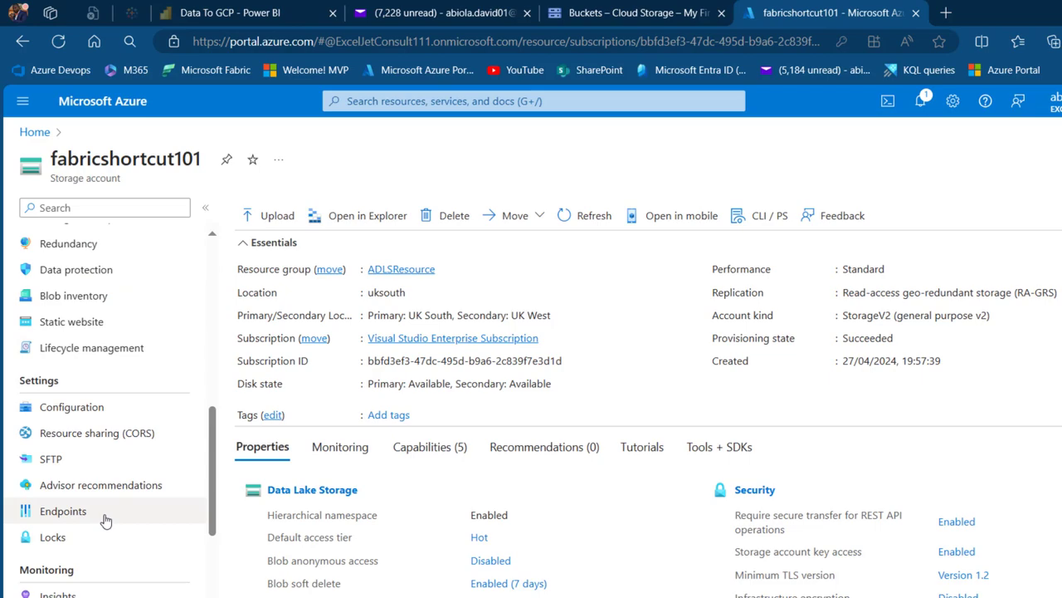
pyautogui.click(73, 515)
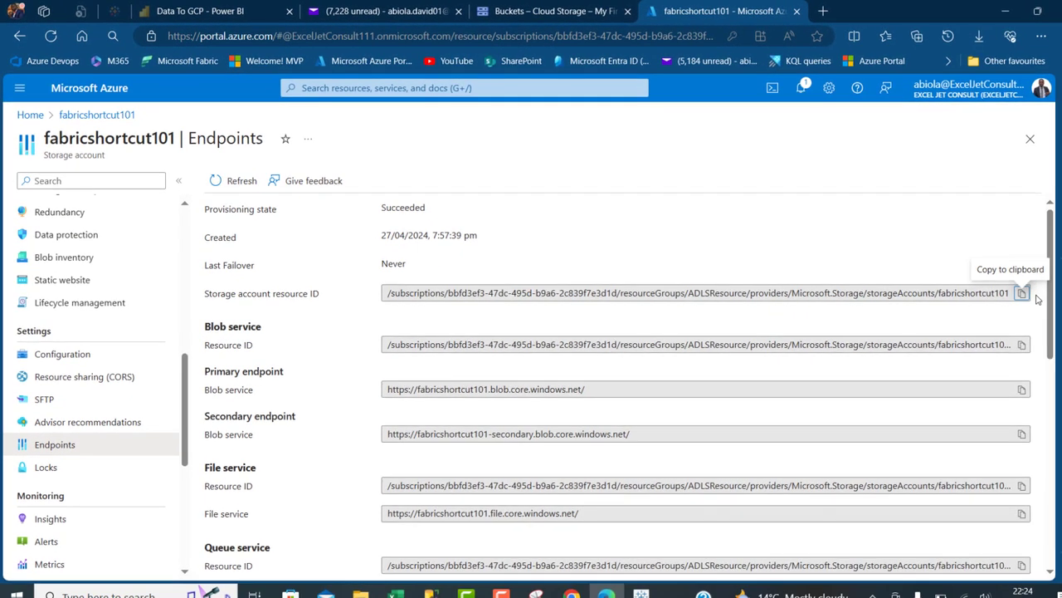
pyautogui.scroll(-5, 1044, 303)
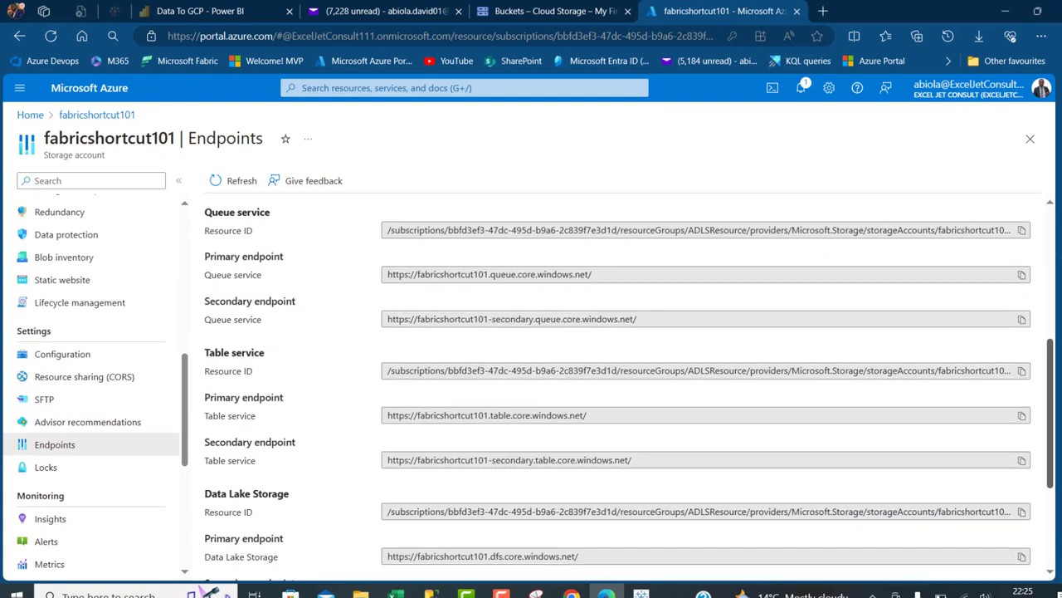
pyautogui.scroll(-1, 456, 429)
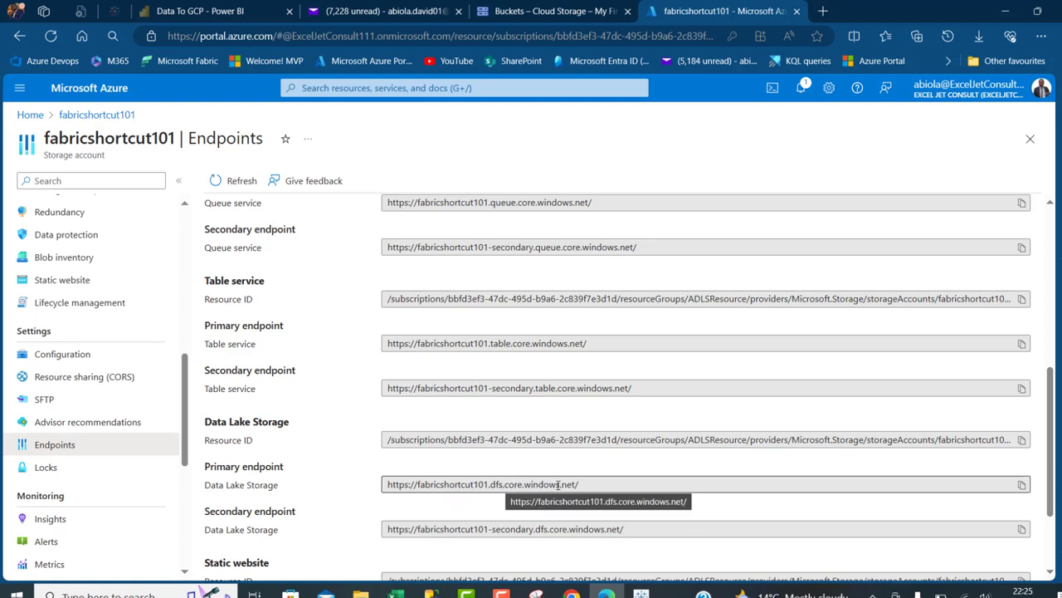
pyautogui.click(1021, 484)
pyautogui.click(396, 594)
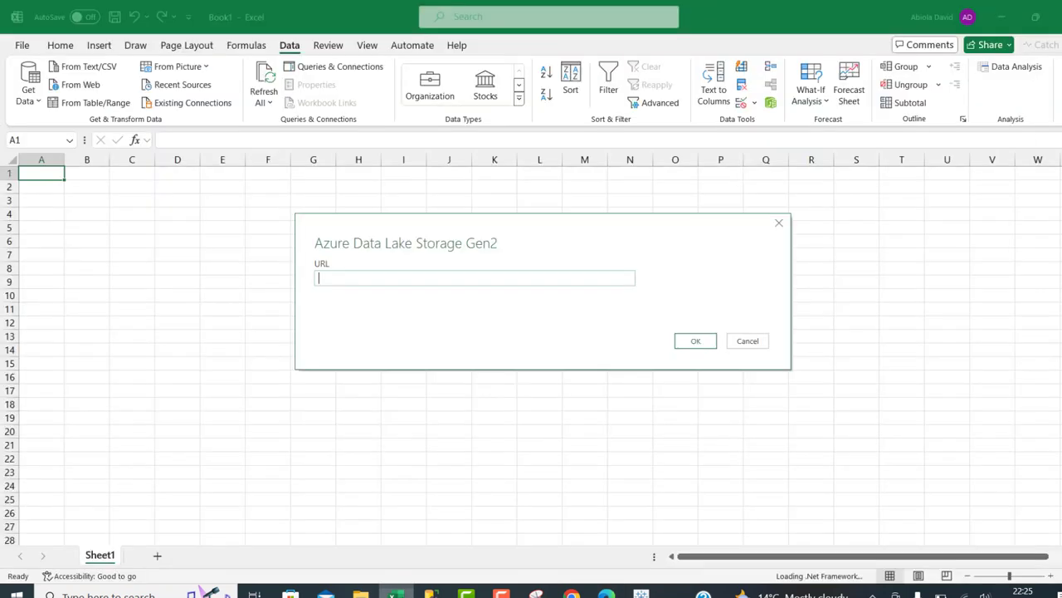
pyautogui.hotkey('ctrl', 'v')
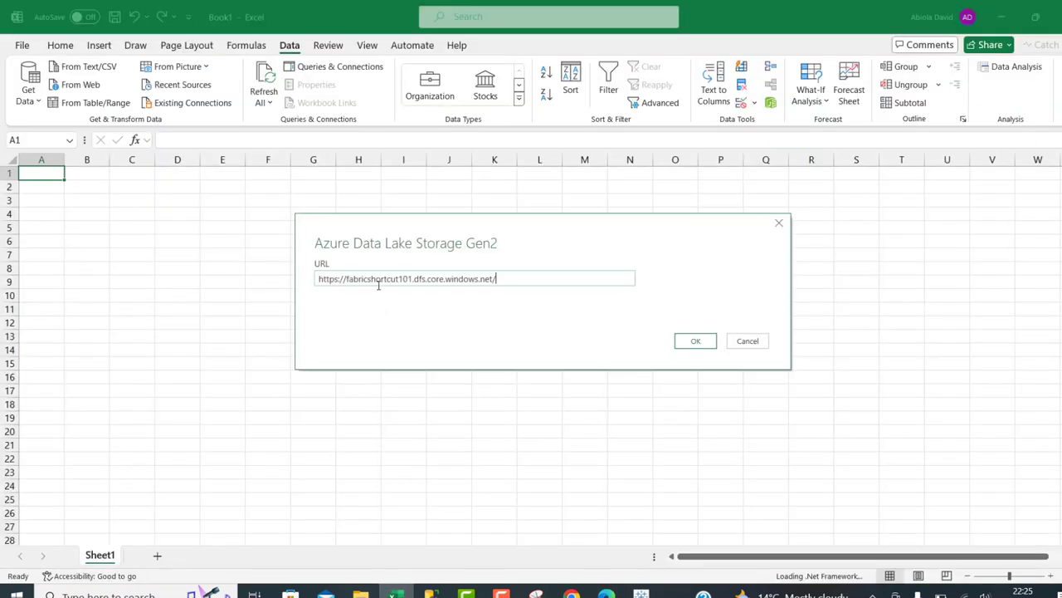
pyautogui.click(698, 340)
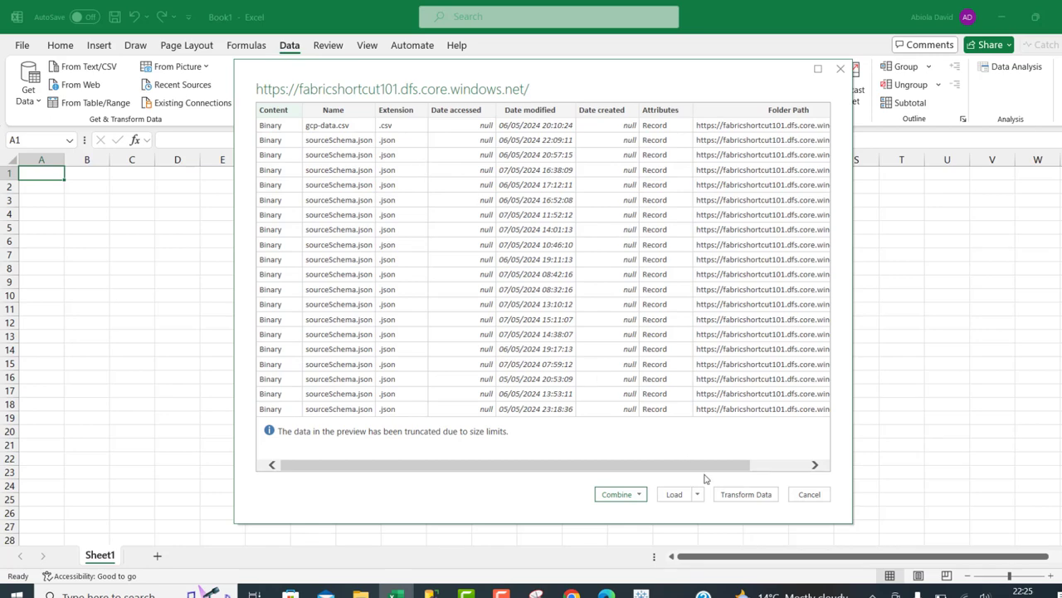
pyautogui.click(741, 496)
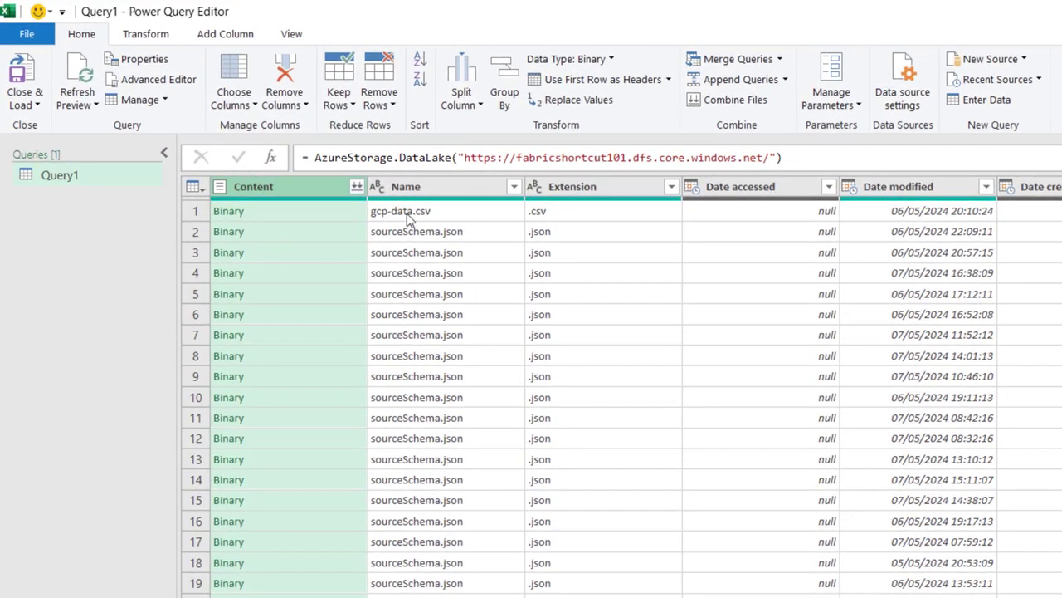
# Filter the Name column to keep only the gcp-data.csv rows, excluding sourceSchema.json files.
pyautogui.click(515, 189)
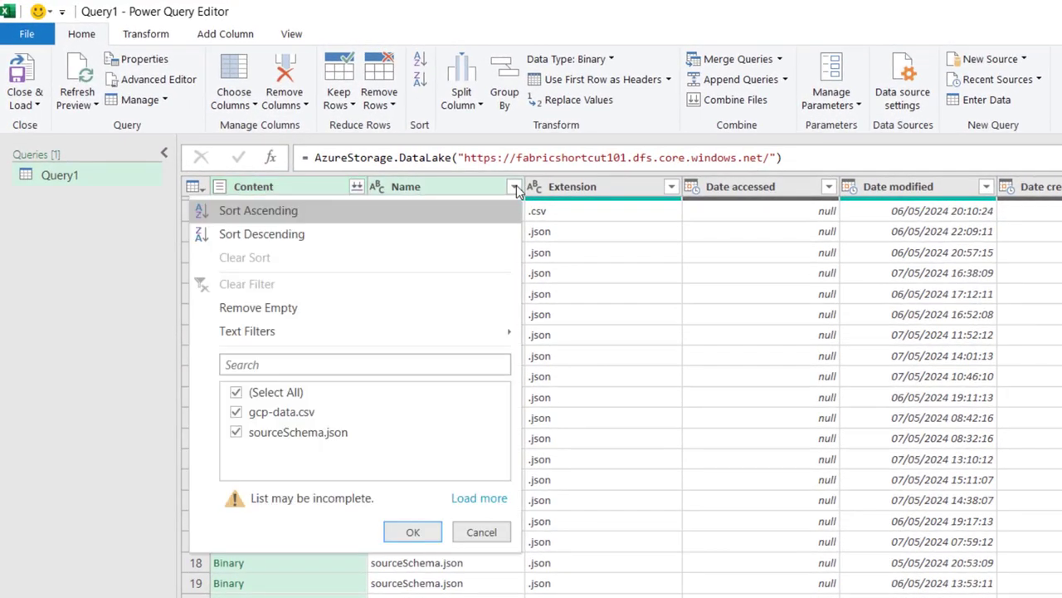
pyautogui.click(237, 433)
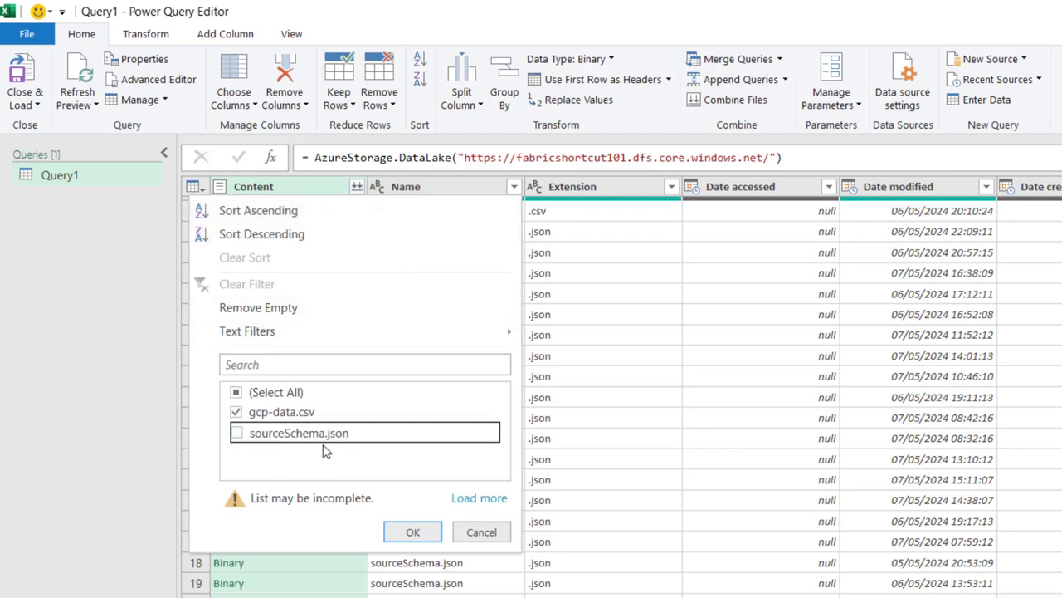
pyautogui.click(413, 532)
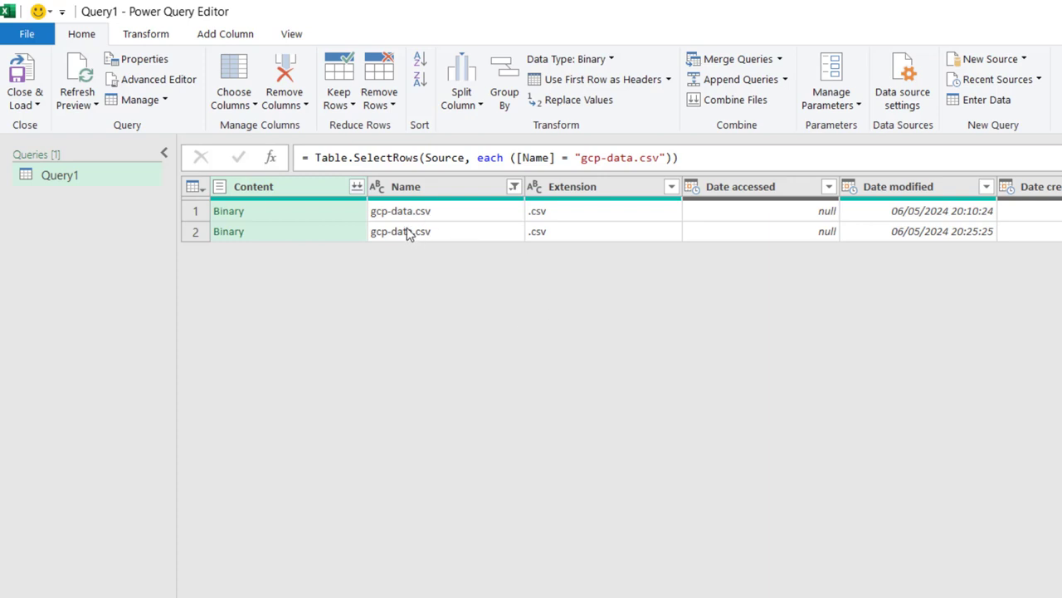
# Keep only the newest 20:25:25 file version and remove every column except Content.
pyautogui.click(986, 188)
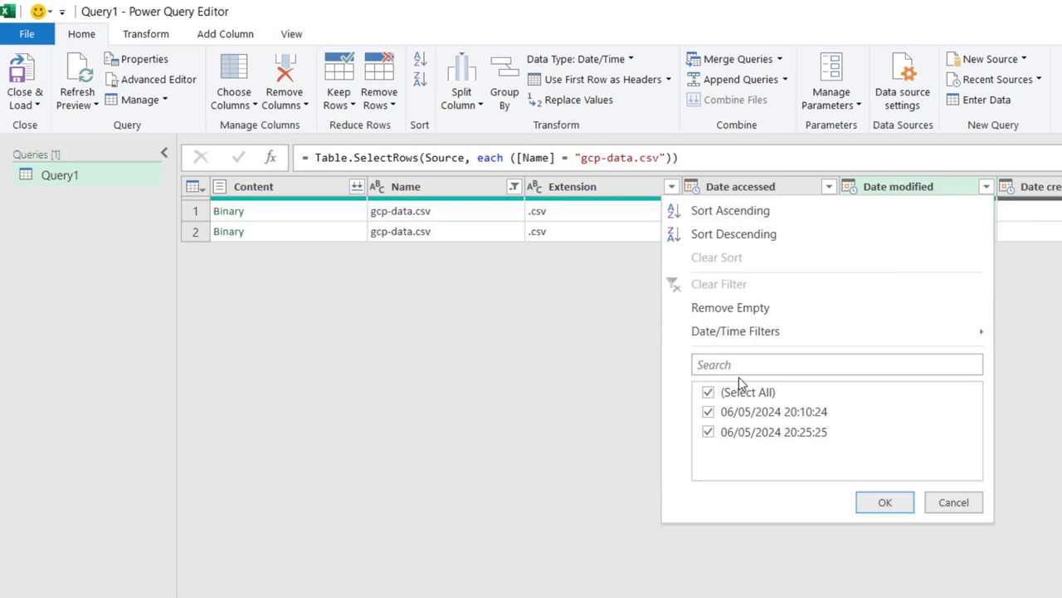
pyautogui.click(708, 411)
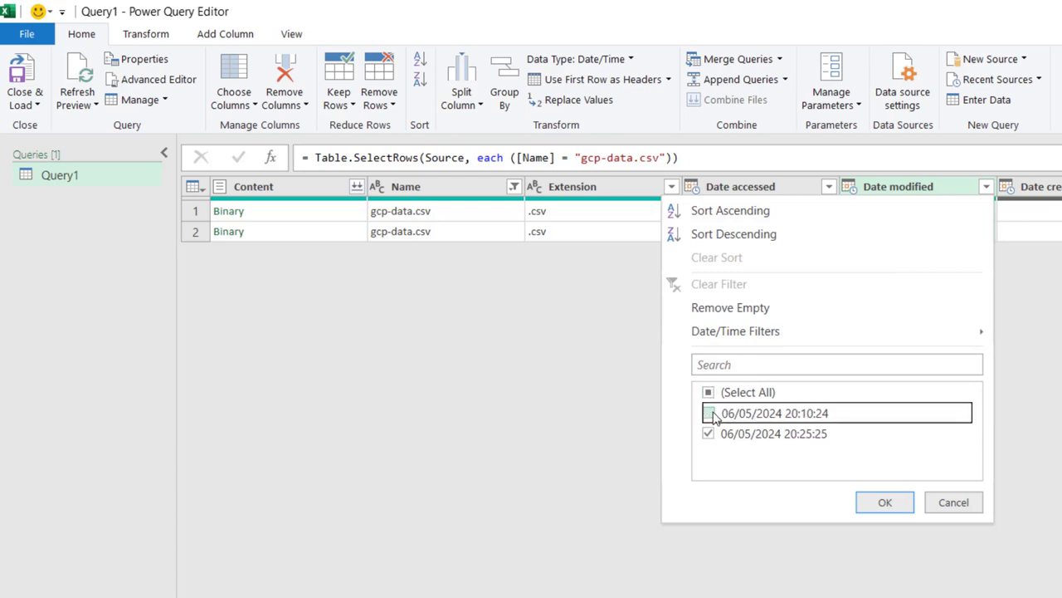
pyautogui.click(902, 508)
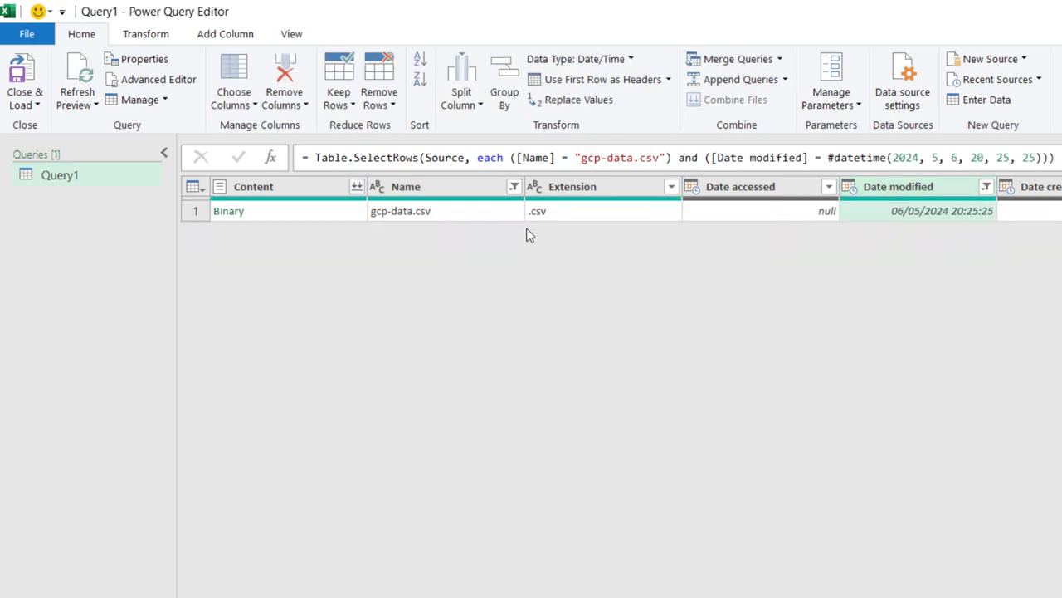
pyautogui.rightClick(311, 192)
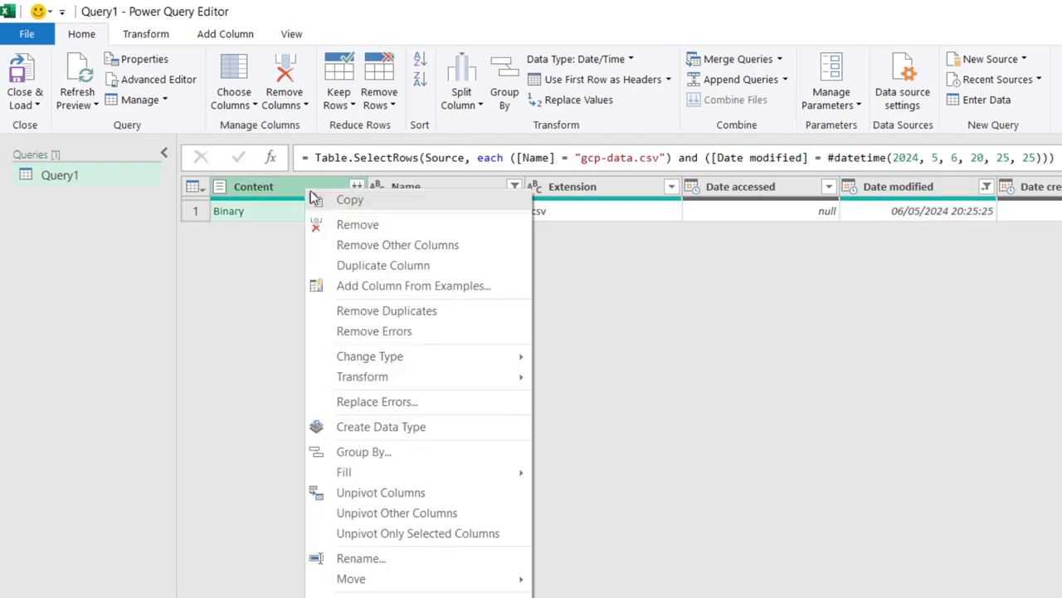
pyautogui.click(398, 245)
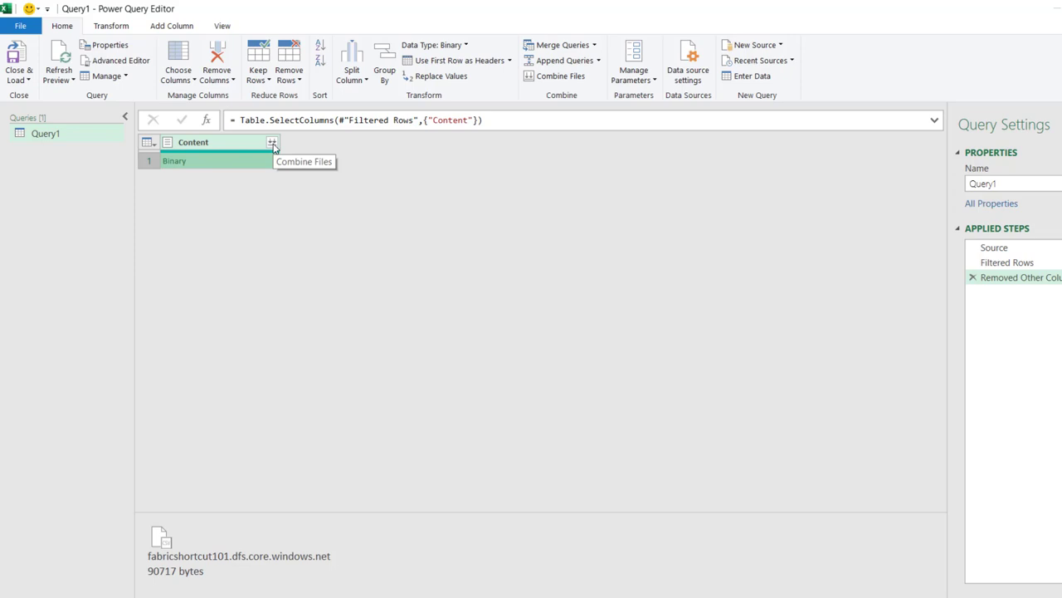
# Combine the gcp-data.csv binary into a table using the Comma delimiter.
pyautogui.click(273, 144)
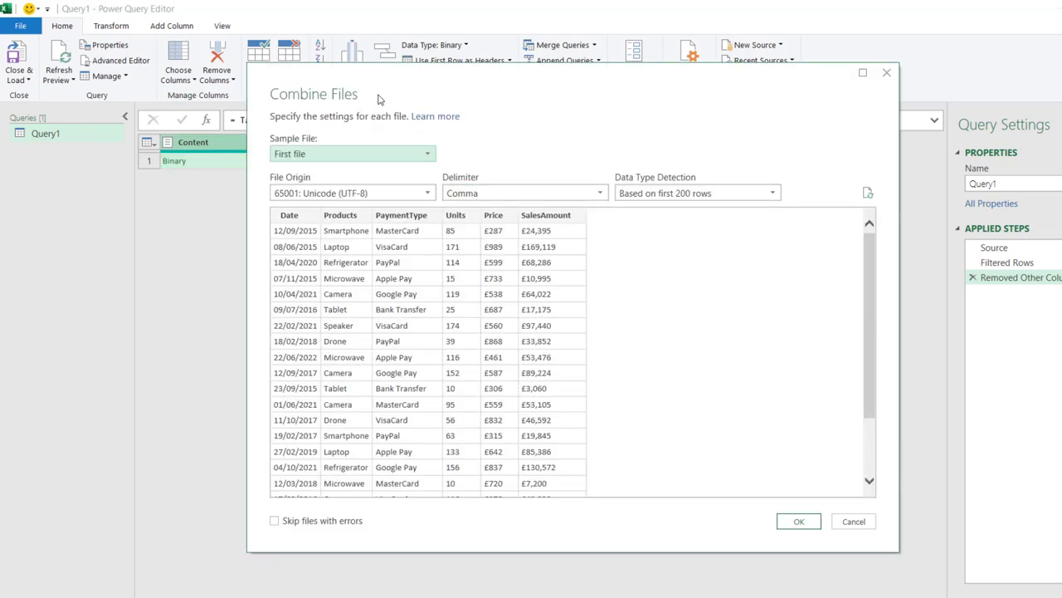
pyautogui.click(793, 523)
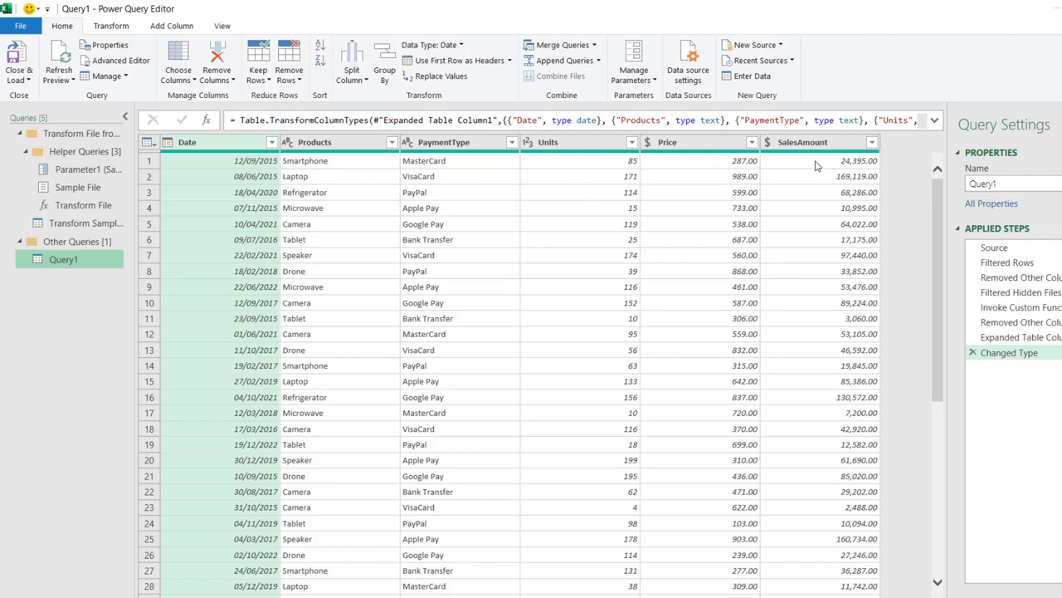
# Load Query1 into Excel as a PivotTable Report on a new worksheet.
pyautogui.click(17, 76)
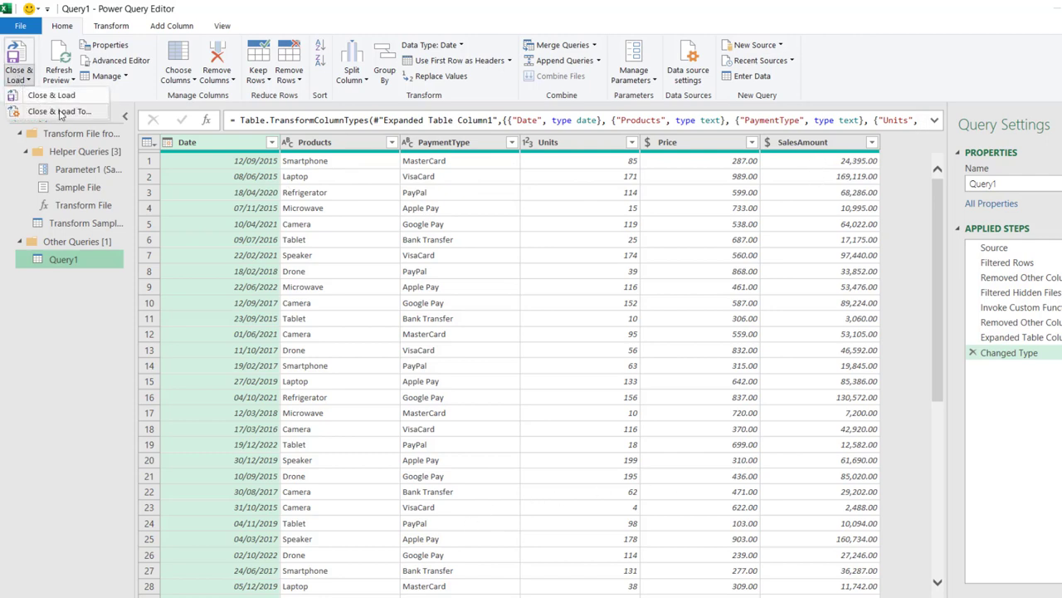
pyautogui.click(59, 111)
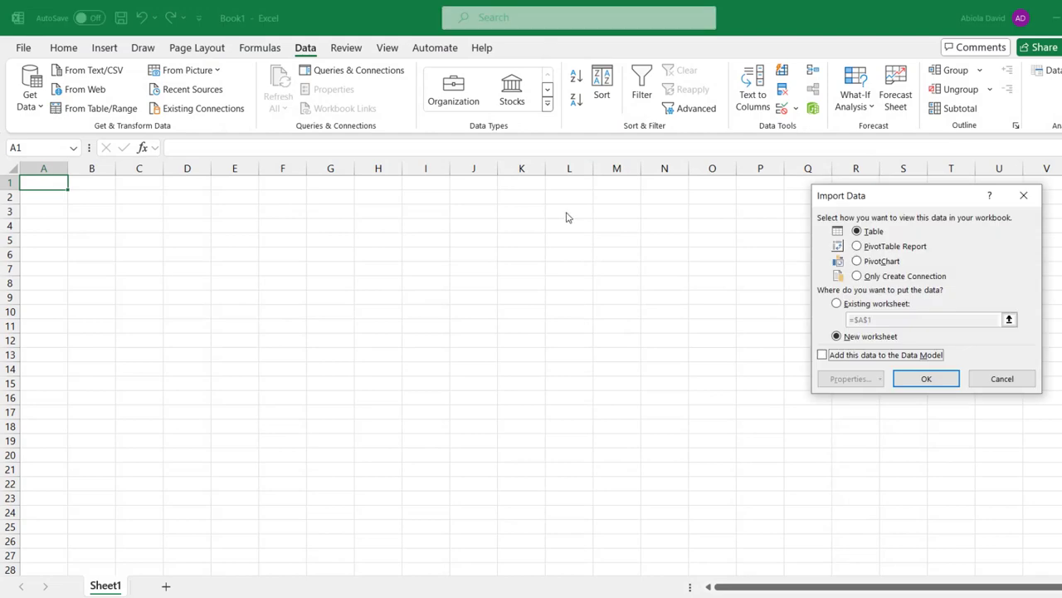
pyautogui.click(874, 245)
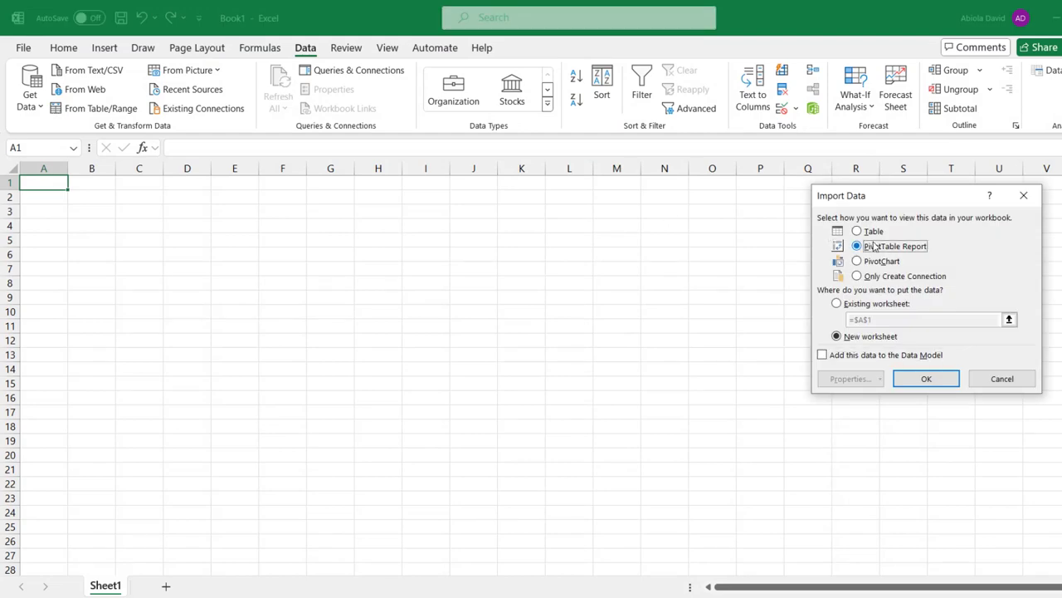
pyautogui.click(926, 379)
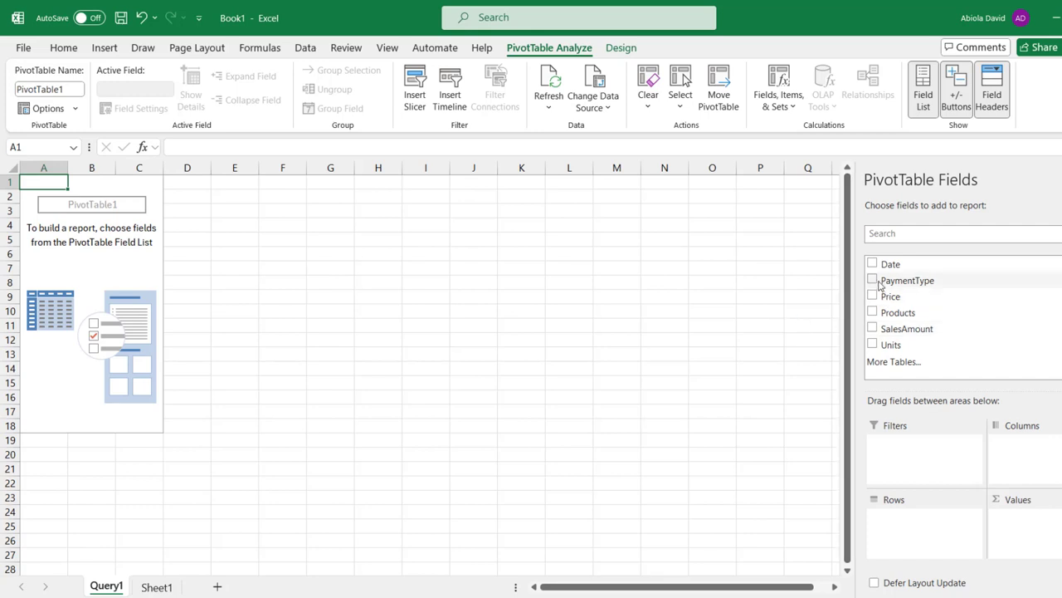
# Sum SalesAmount by PaymentType and format the totals as £ currency.
pyautogui.moveTo(876, 281); pyautogui.dragTo(905, 519)
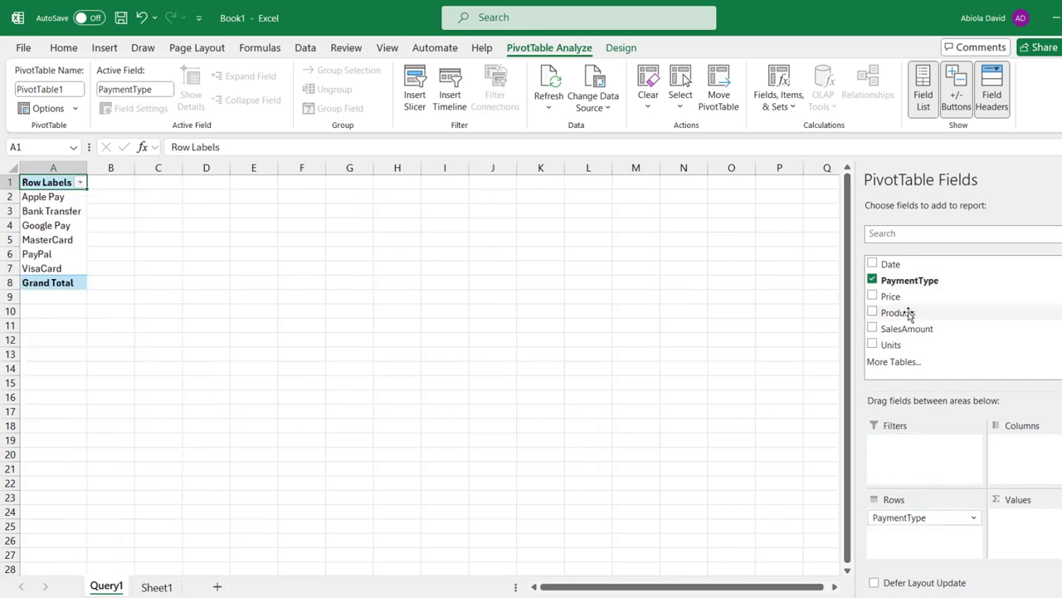
pyautogui.moveTo(908, 328); pyautogui.dragTo(1019, 535)
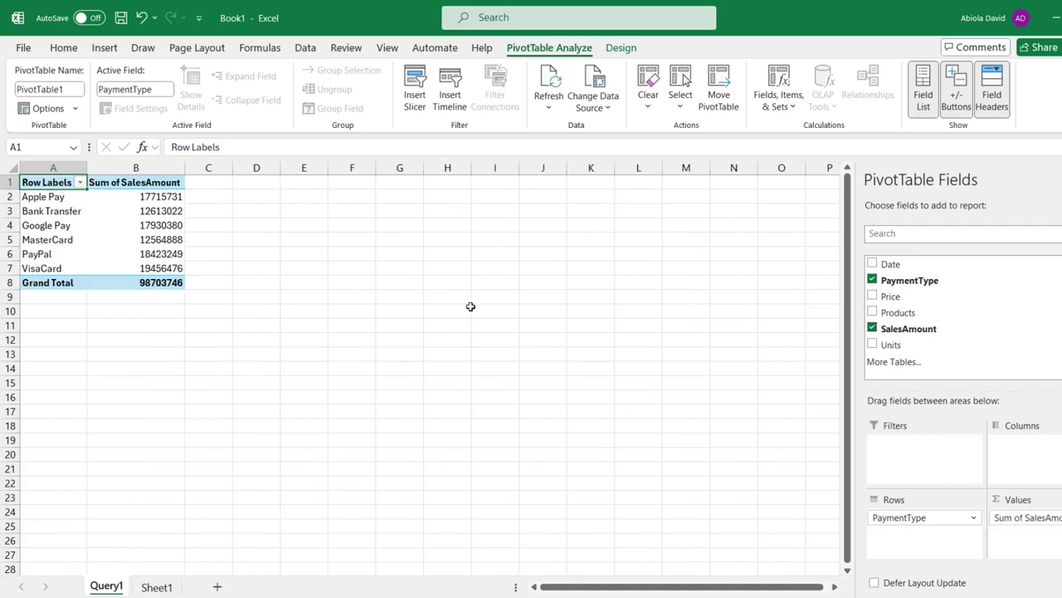
pyautogui.click(136, 207)
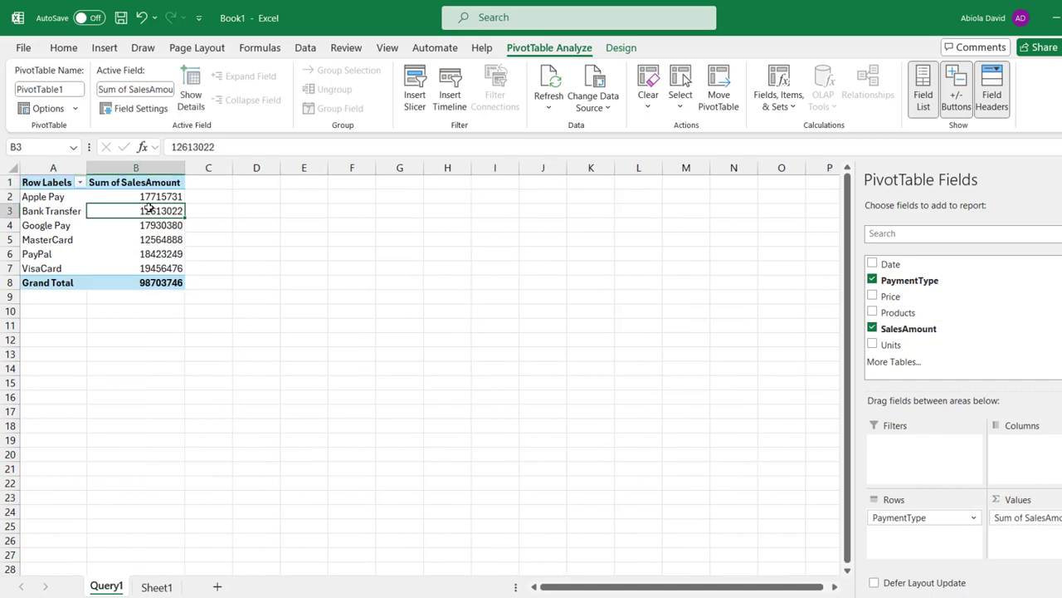
pyautogui.rightClick(149, 208)
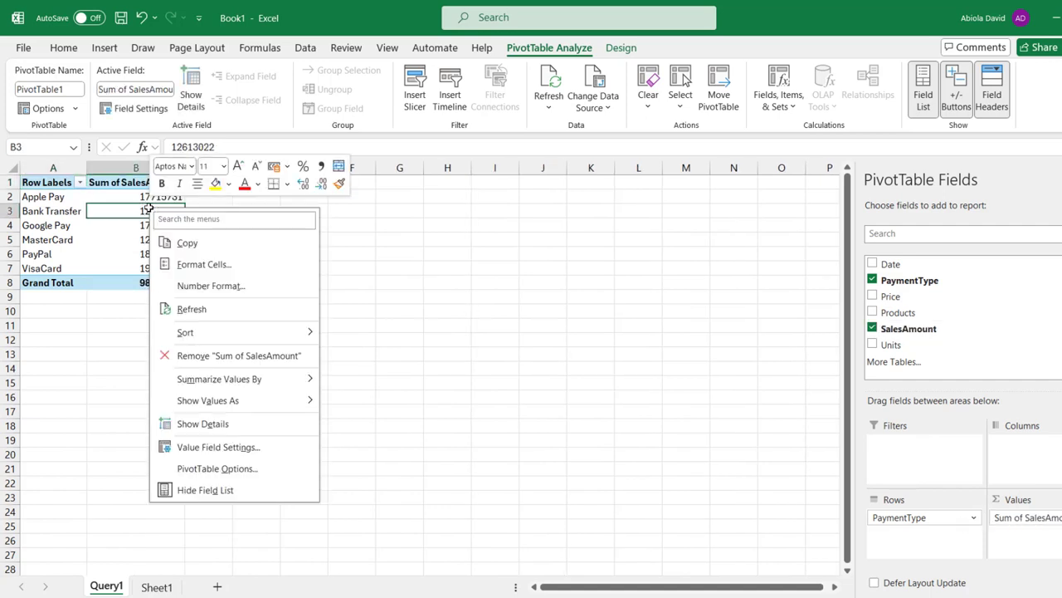
pyautogui.click(227, 288)
pyautogui.click(70, 184)
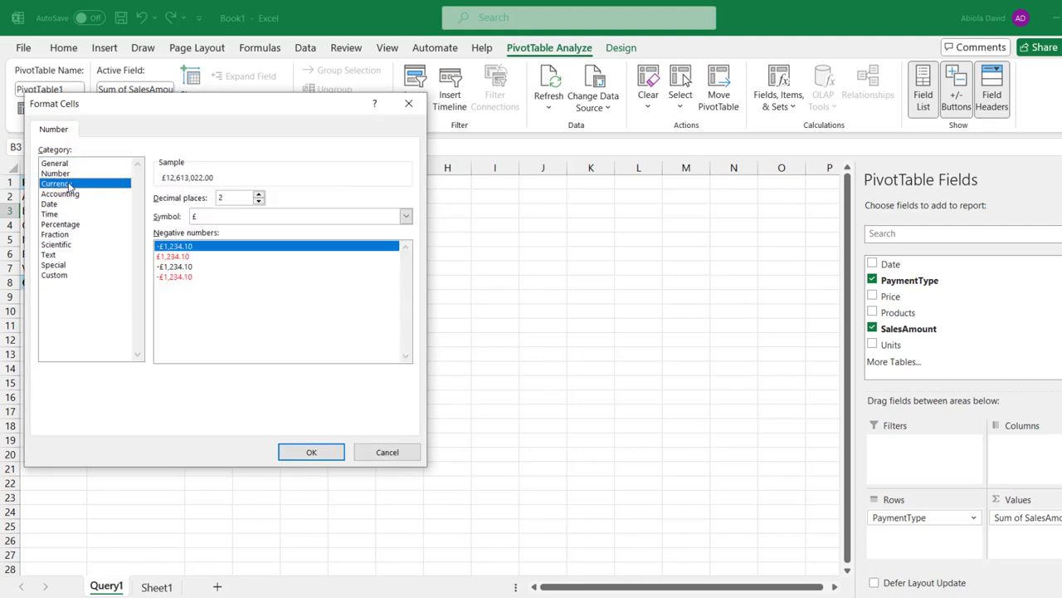
pyautogui.click(306, 451)
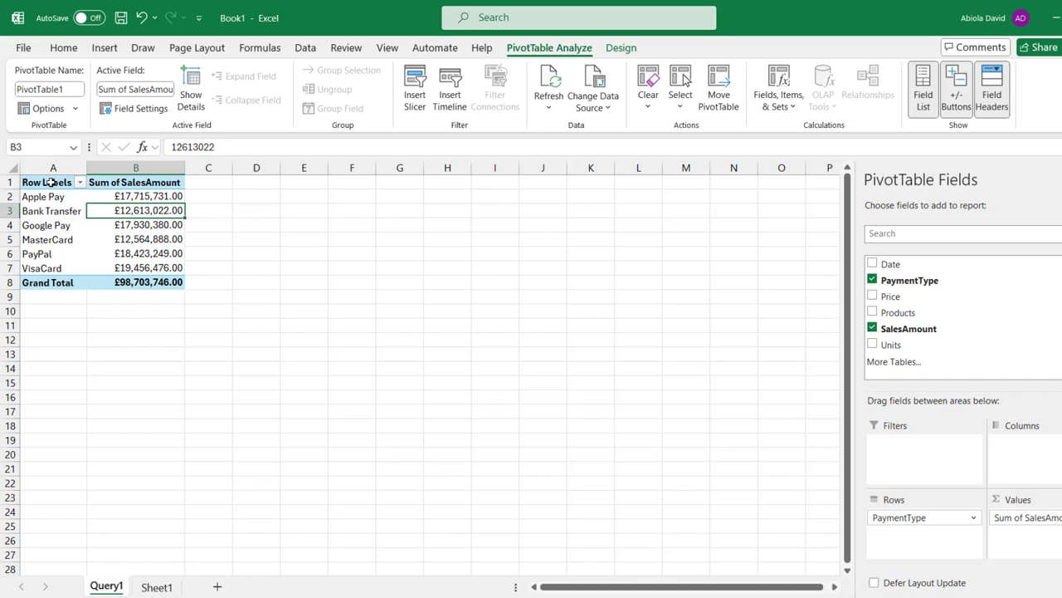
# Show the PivotTable in tabular form and select the payment types with their totals.
pyautogui.click(620, 47)
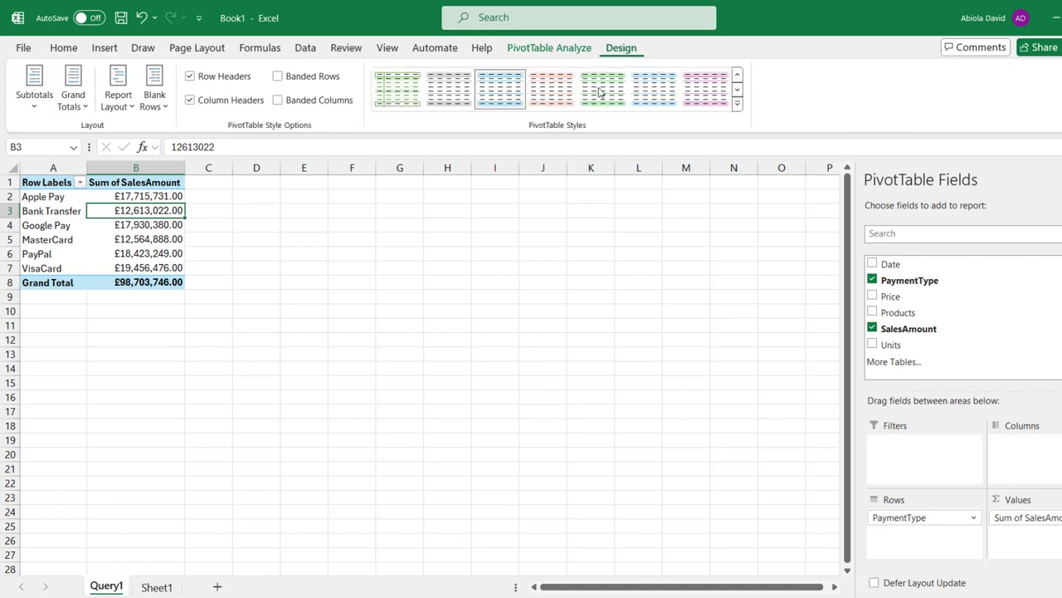
pyautogui.click(122, 106)
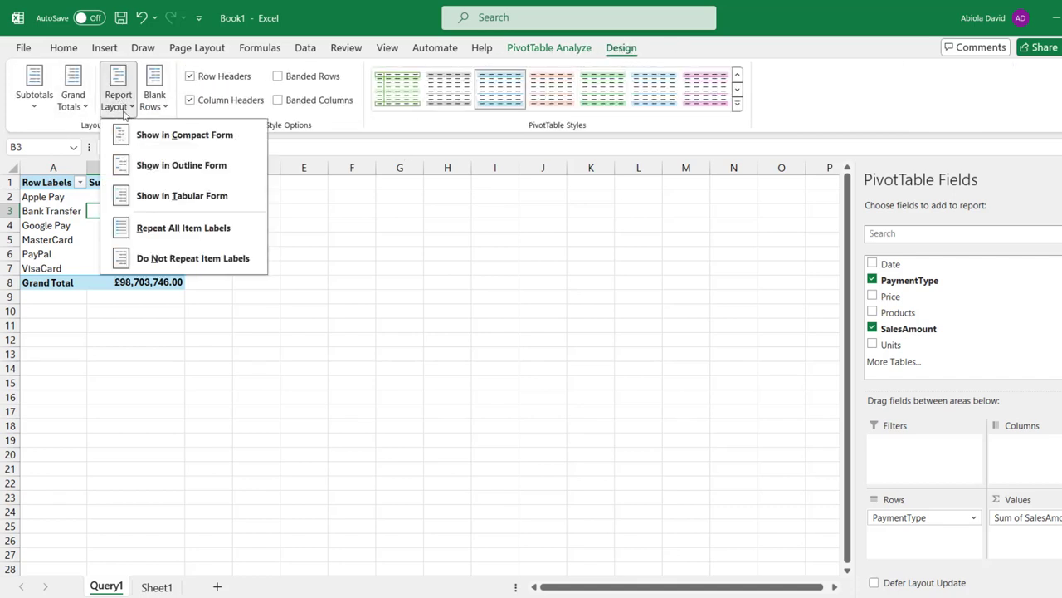
pyautogui.click(170, 199)
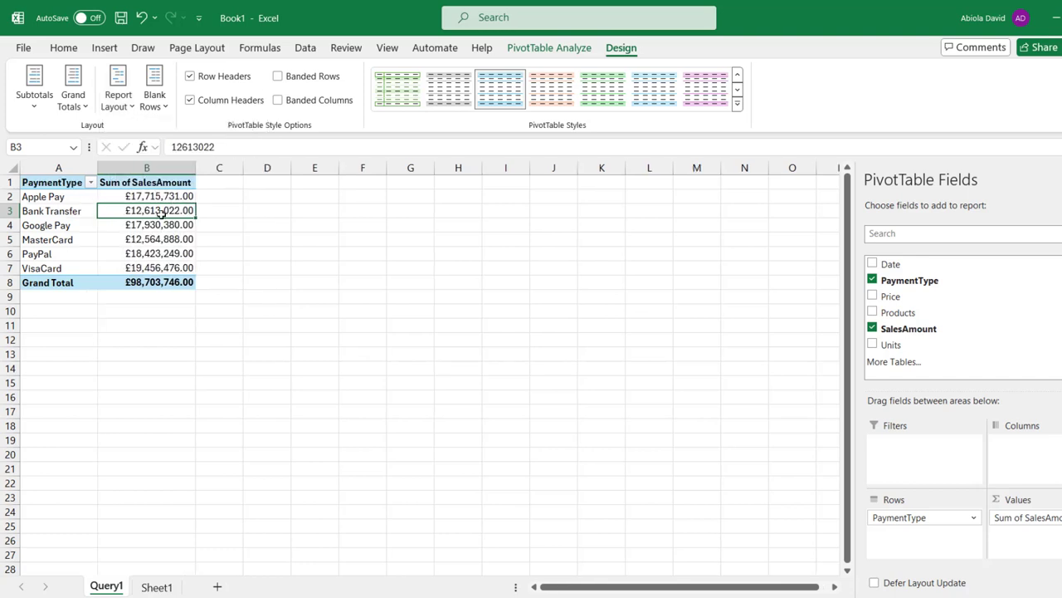
pyautogui.click(166, 224)
pyautogui.moveTo(67, 184); pyautogui.dragTo(181, 267)
# Insert a clustered column PivotChart of SalesAmount per PaymentType and check Query1's 1,782 loaded rows.
pyautogui.click(63, 47)
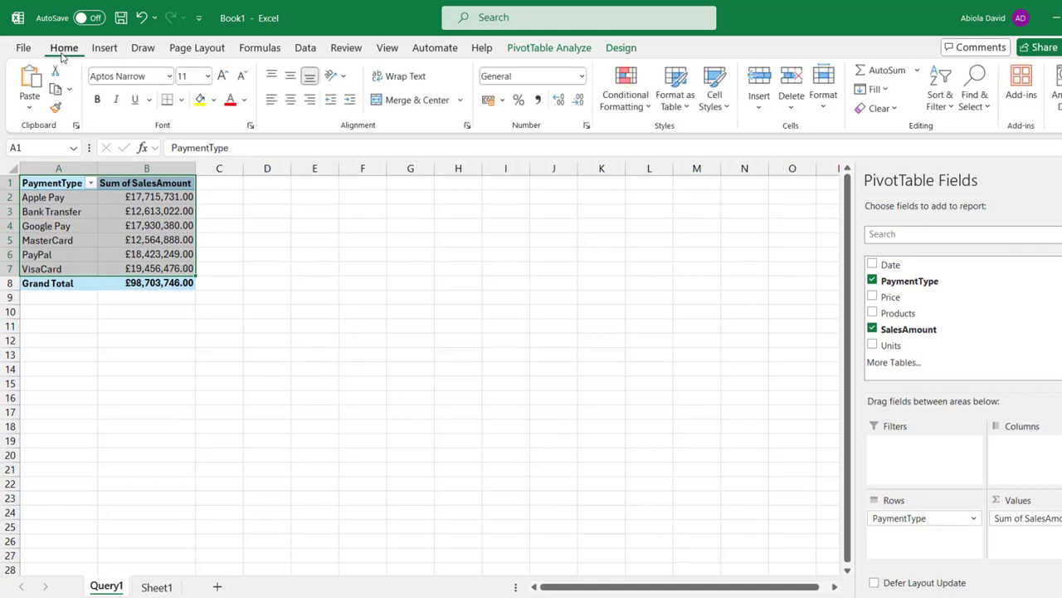
pyautogui.click(103, 47)
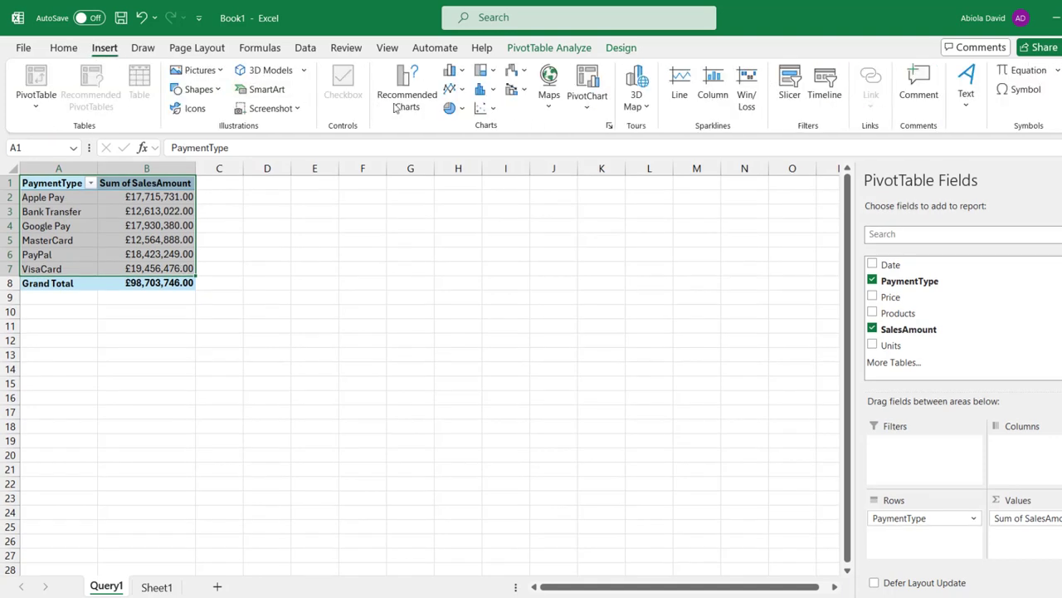
pyautogui.click(454, 73)
pyautogui.click(470, 146)
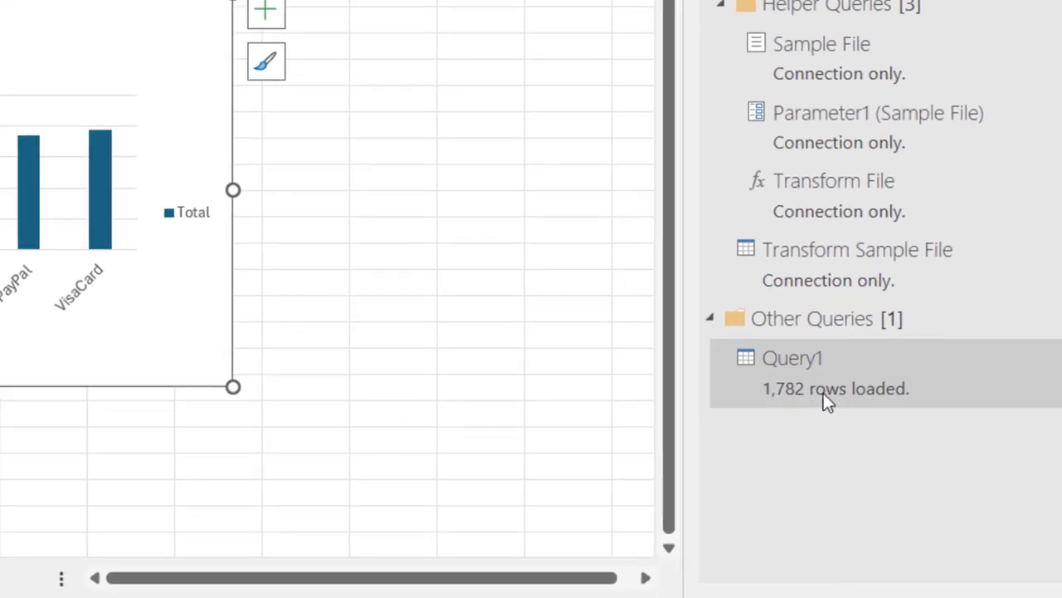
pyautogui.moveTo(822, 391)
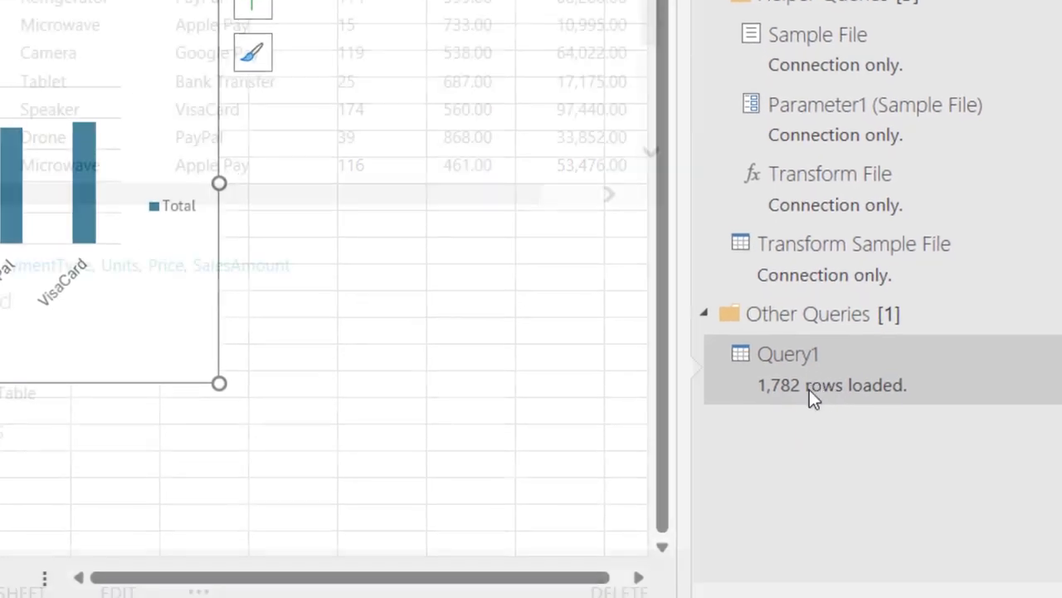